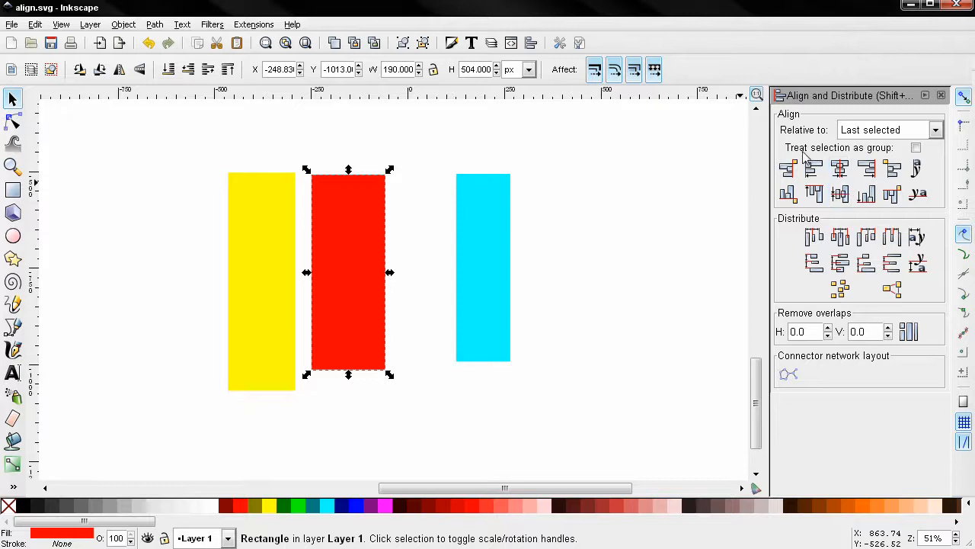
Step: Select the three vertical rectangles and set alignment relative to the page, treating the selection as a group
{"action": "left_click", "coordinate": [871, 132]}
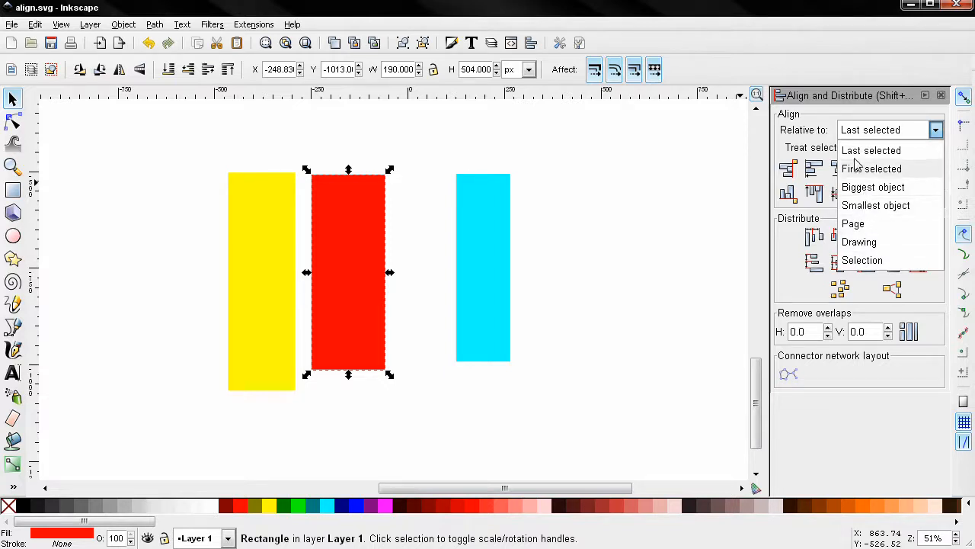
{"action": "left_click", "coordinate": [895, 137]}
{"action": "left_click", "coordinate": [584, 305]}
{"action": "left_click_drag", "start_coordinate": [174, 131], "coordinate": [581, 425]}
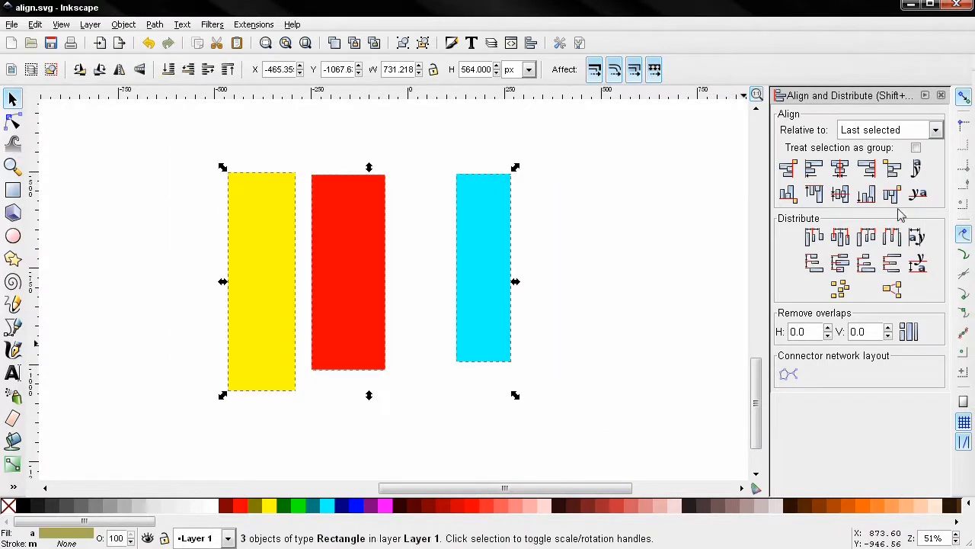
{"action": "left_click", "coordinate": [916, 148]}
{"action": "left_click", "coordinate": [881, 134]}
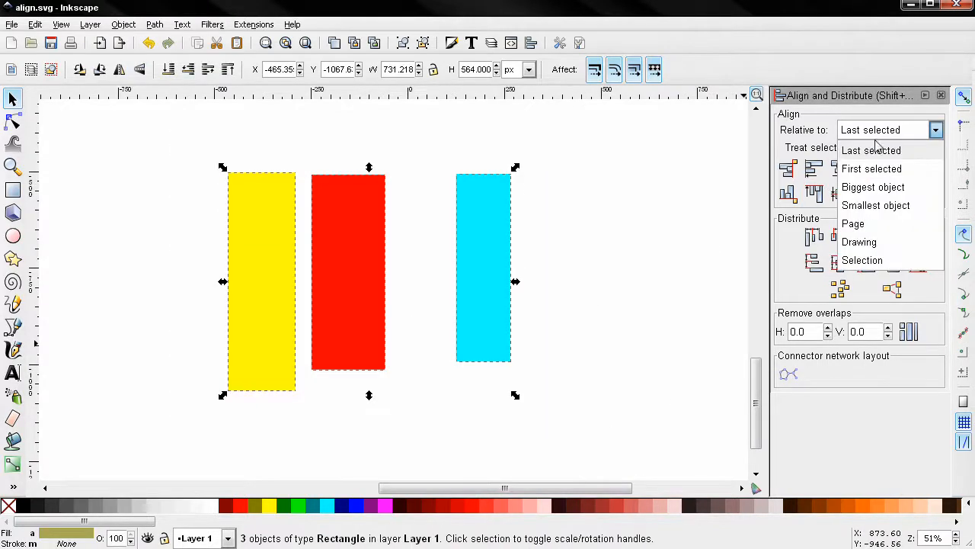
{"action": "left_click", "coordinate": [854, 227]}
Step: Try to centre the three vertical rectangles on the page horizontally and vertically as one group
{"action": "scroll", "coordinate": [617, 263], "scroll_direction": "down", "scroll_amount": 4, "text": "ctrl"}
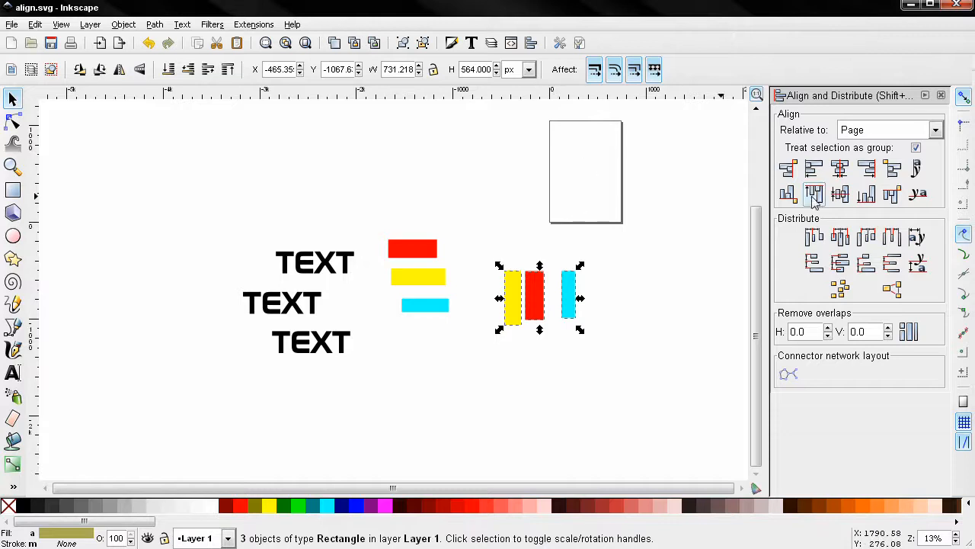
{"action": "left_click", "coordinate": [839, 174]}
{"action": "left_click", "coordinate": [840, 194]}
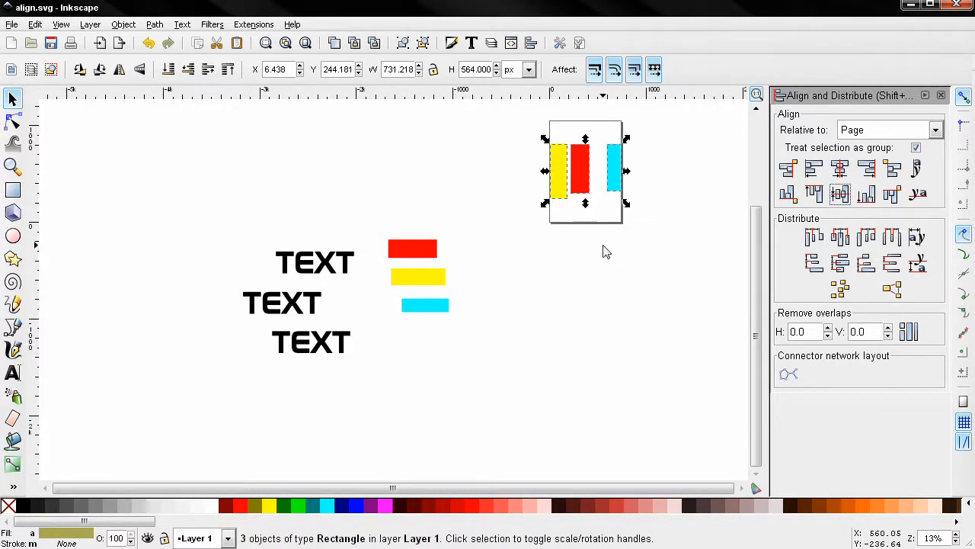
{"action": "key", "text": "ctrl+z"}
{"action": "key", "text": "ctrl+z"}
Step: Try to centre each vertical rectangle individually on the page along both axes, with group treatment turned off
{"action": "left_click", "coordinate": [916, 149]}
{"action": "left_click", "coordinate": [840, 170]}
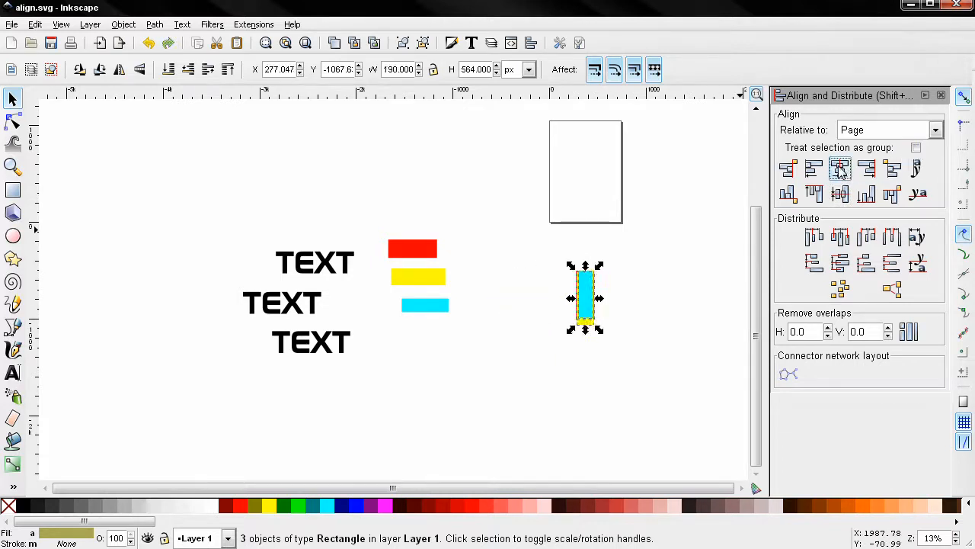
{"action": "left_click", "coordinate": [839, 193]}
{"action": "left_click_drag", "start_coordinate": [627, 133], "coordinate": [609, 184]}
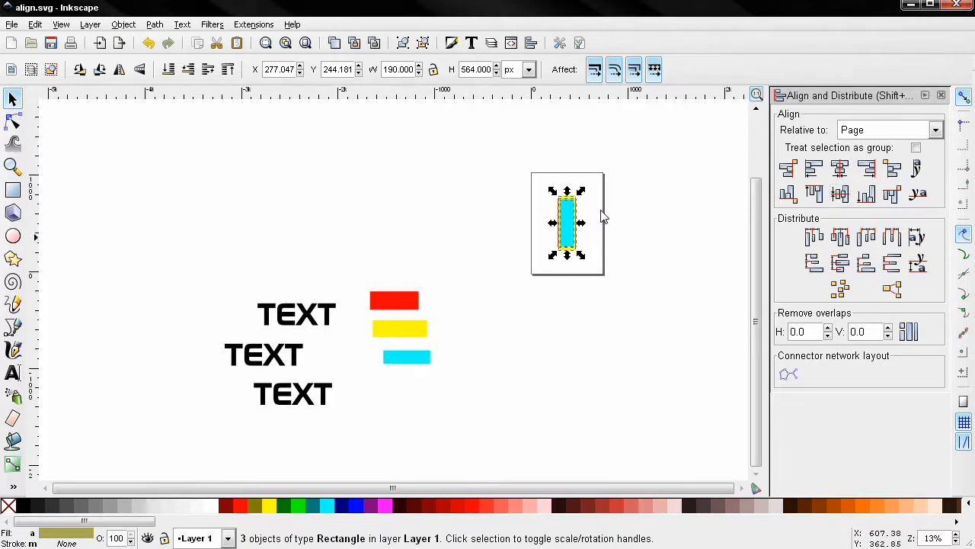
{"action": "scroll", "coordinate": [609, 190], "scroll_direction": "up", "scroll_amount": 3}
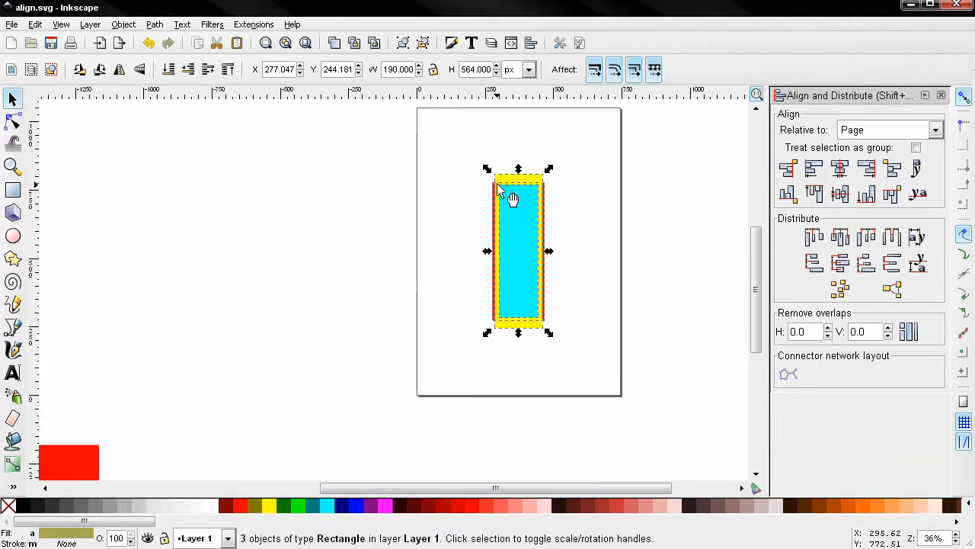
{"action": "key", "text": "ctrl+z"}
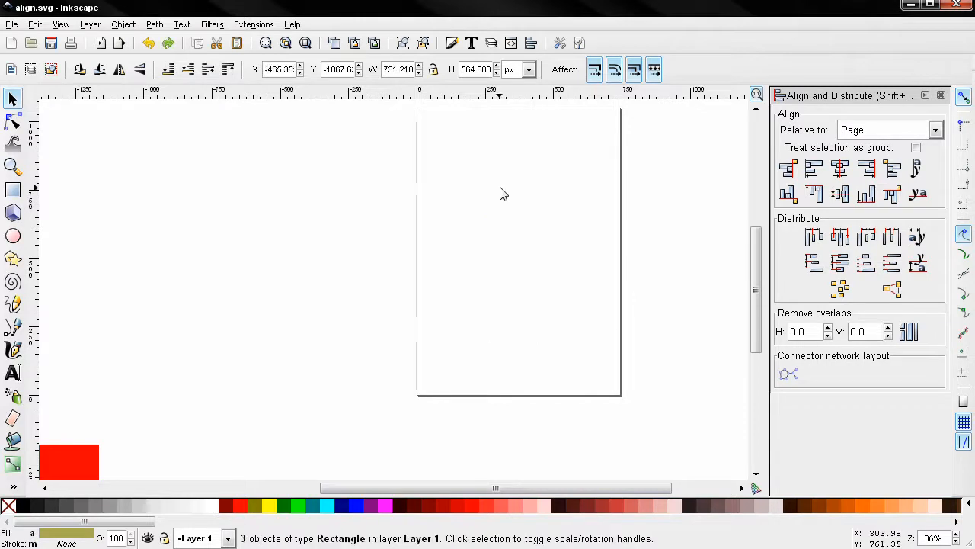
Step: Set the alignment reference for the vertical rectangles to Last selected
{"action": "scroll", "coordinate": [506, 202], "scroll_direction": "down", "scroll_amount": 6}
{"action": "scroll", "coordinate": [516, 224], "scroll_direction": "up", "scroll_amount": 4}
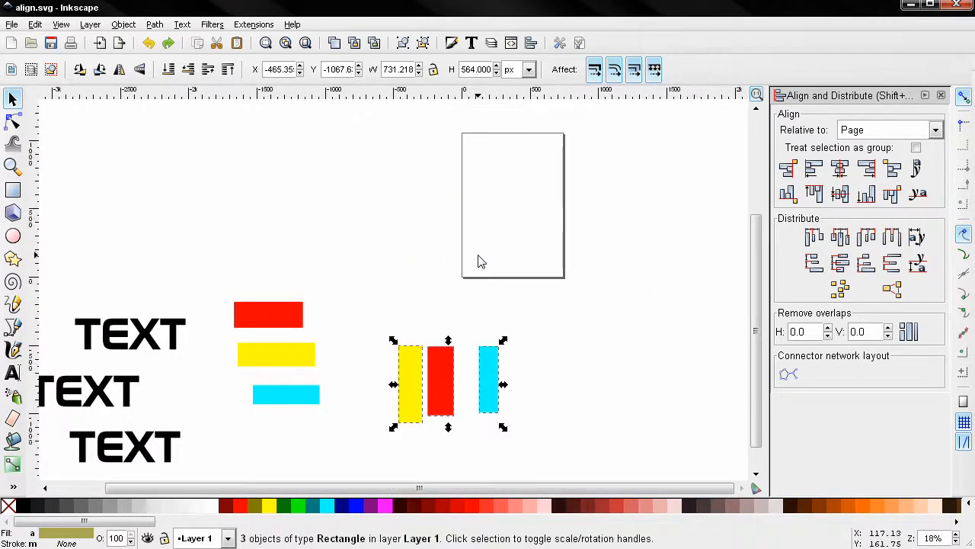
{"action": "scroll", "coordinate": [507, 261], "scroll_direction": "down", "scroll_amount": 2}
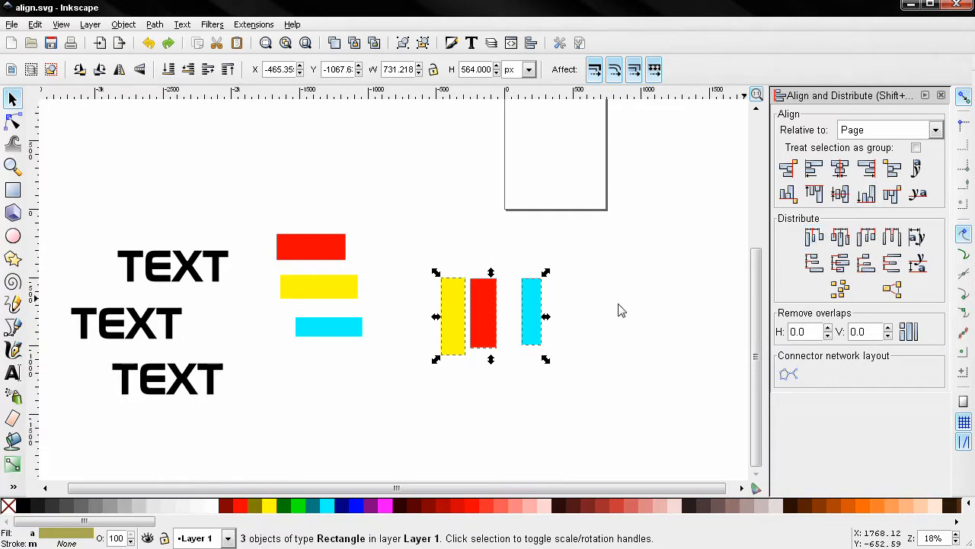
{"action": "scroll", "coordinate": [538, 317], "scroll_direction": "up", "scroll_amount": 4, "text": "ctrl"}
{"action": "left_click_drag", "start_coordinate": [516, 309], "coordinate": [568, 302]}
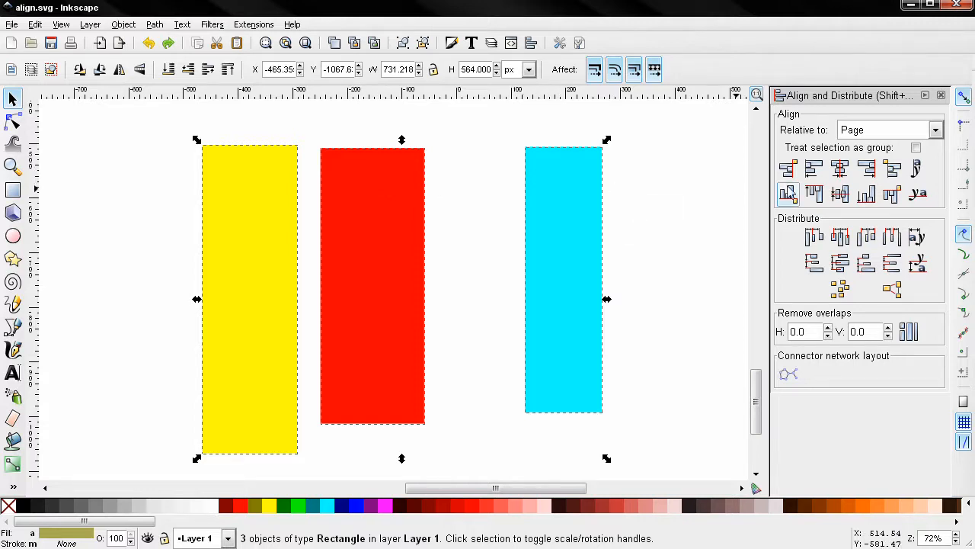
{"action": "left_click", "coordinate": [868, 131]}
{"action": "left_click", "coordinate": [858, 150]}
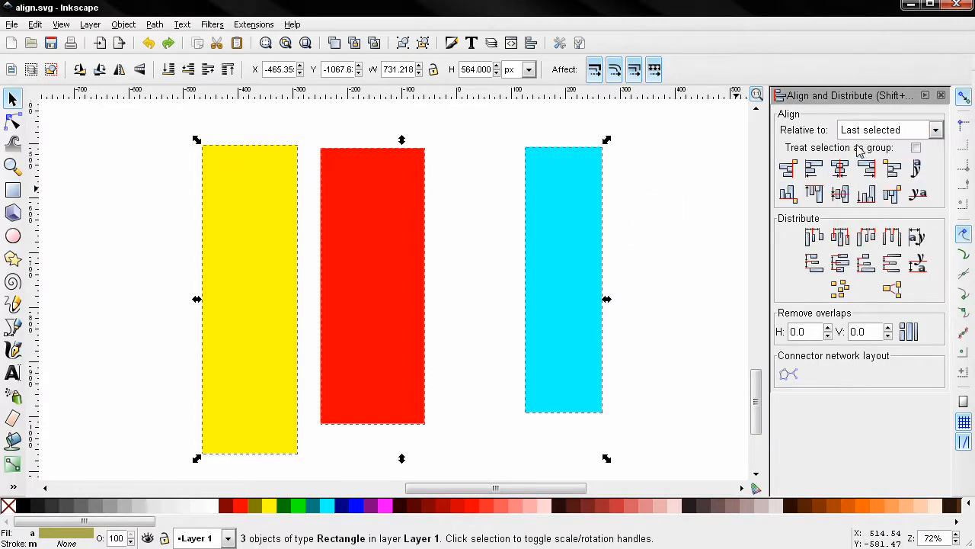
Step: Distribute the yellow, red and cyan vertical rectangles horizontally by left edges, centres and right edges, ending with equal horizontal gaps
{"action": "left_click", "coordinate": [482, 274]}
{"action": "left_click", "coordinate": [272, 272]}
{"action": "left_click", "coordinate": [378, 274], "text": "shift"}
{"action": "left_click", "coordinate": [584, 263], "text": "shift"}
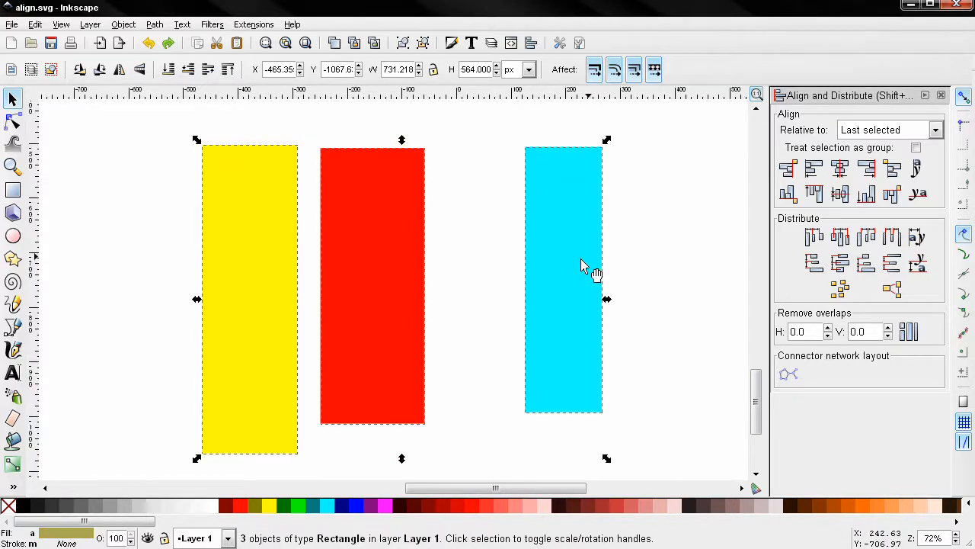
{"action": "left_click", "coordinate": [814, 236]}
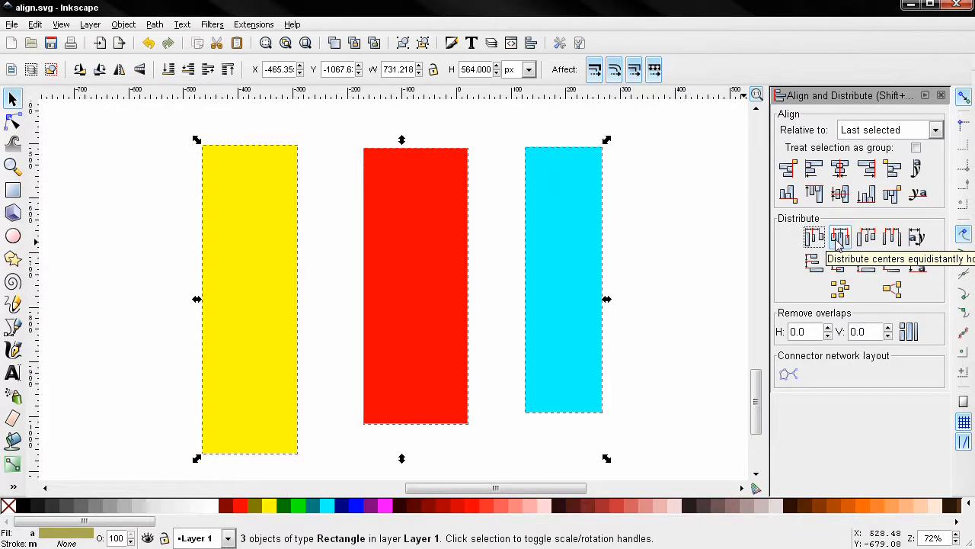
{"action": "left_click", "coordinate": [839, 237]}
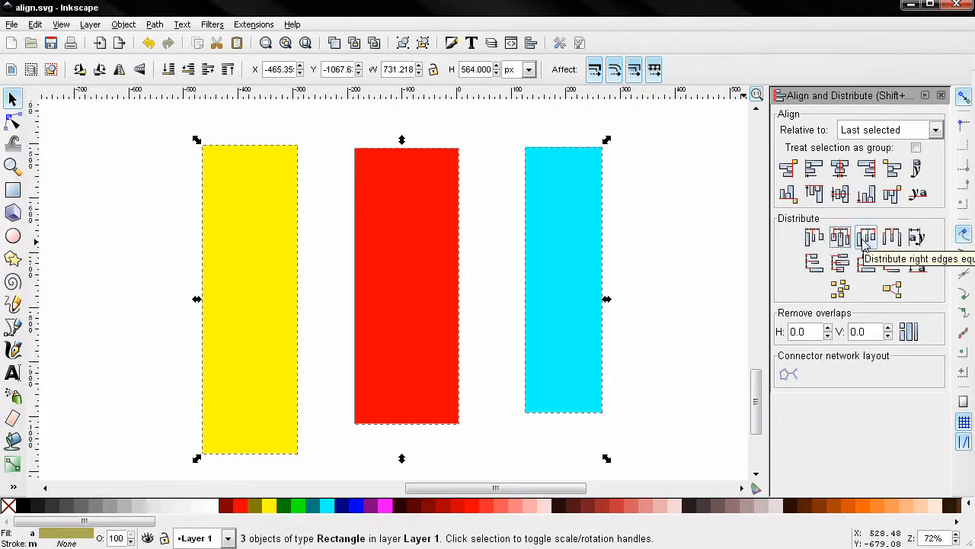
{"action": "left_click", "coordinate": [866, 237]}
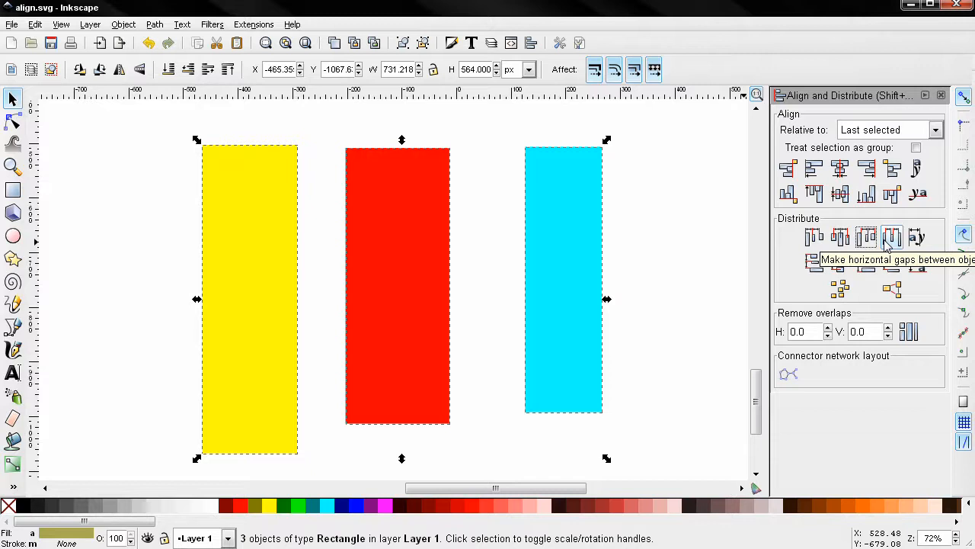
{"action": "left_click", "coordinate": [889, 240]}
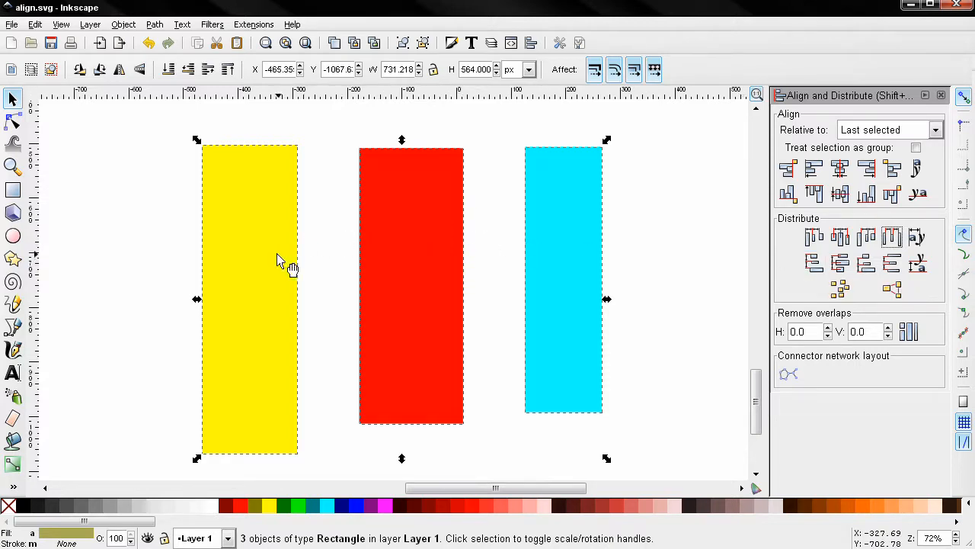
Step: Distribute the red, yellow and cyan horizontal rectangles vertically by top edges, centres and bottom edges, ending with equal vertical gaps
{"action": "scroll", "coordinate": [276, 260], "scroll_direction": "down", "scroll_amount": 5}
{"action": "scroll", "coordinate": [338, 244], "scroll_direction": "left", "scroll_amount": 4}
{"action": "scroll", "coordinate": [338, 244], "scroll_direction": "up", "scroll_amount": 5}
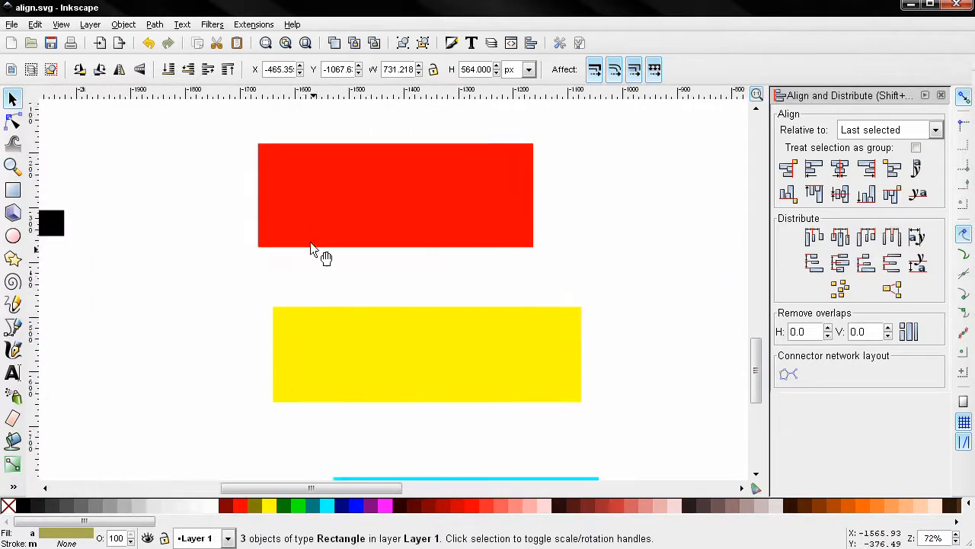
{"action": "scroll", "coordinate": [304, 235], "scroll_direction": "down", "scroll_amount": 2}
{"action": "scroll", "coordinate": [409, 256], "scroll_direction": "down", "scroll_amount": 1}
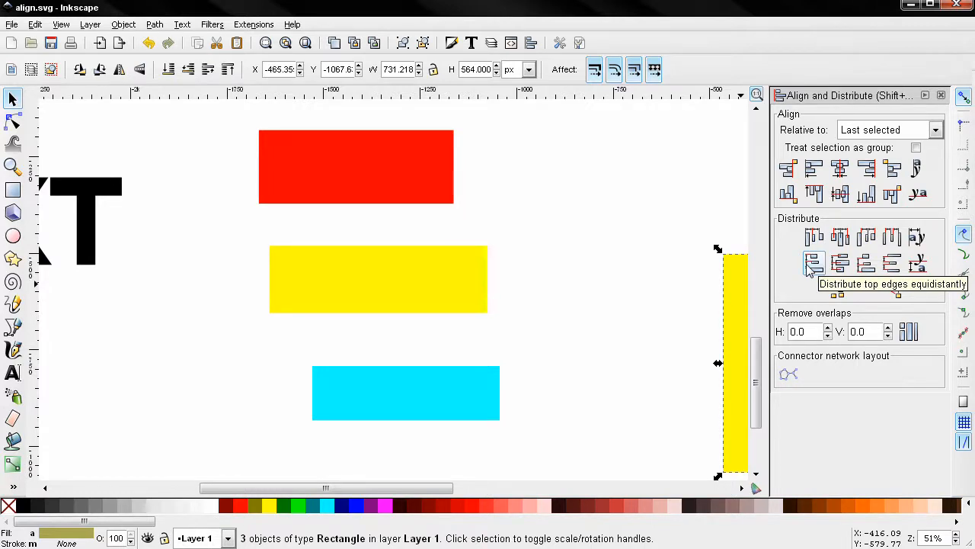
{"action": "key", "text": "Escape"}
{"action": "left_click", "coordinate": [290, 185]}
{"action": "left_click", "coordinate": [323, 298], "text": "shift"}
{"action": "left_click", "coordinate": [373, 406], "text": "shift"}
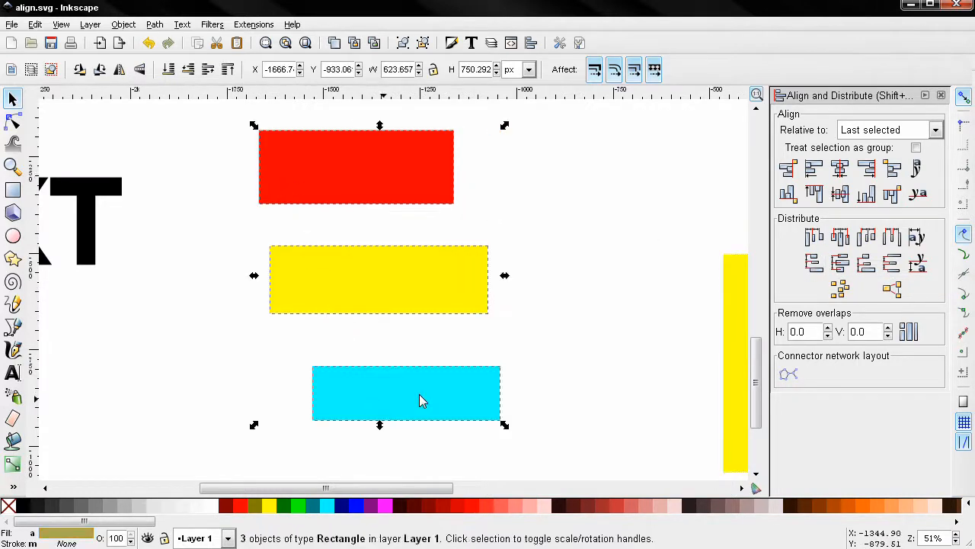
{"action": "left_click", "coordinate": [814, 263]}
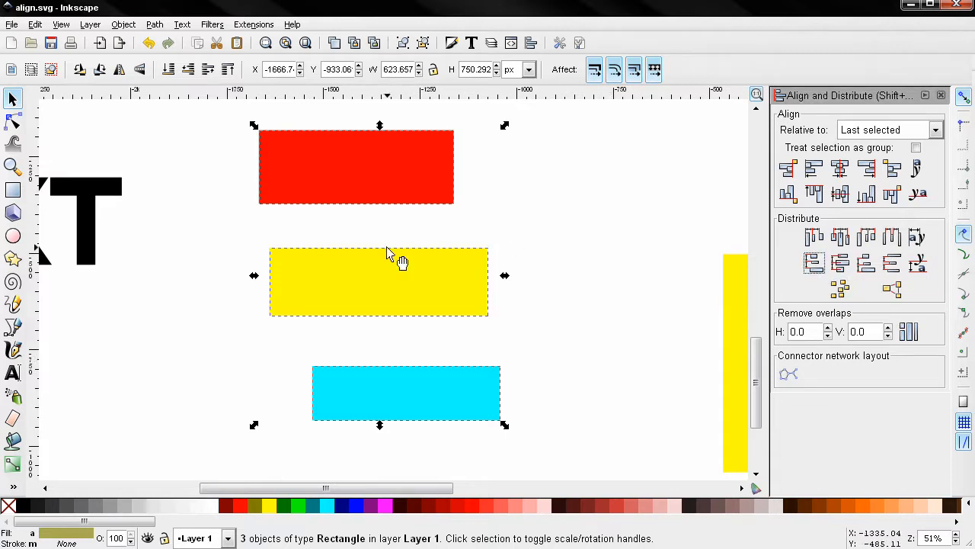
{"action": "left_click", "coordinate": [841, 263]}
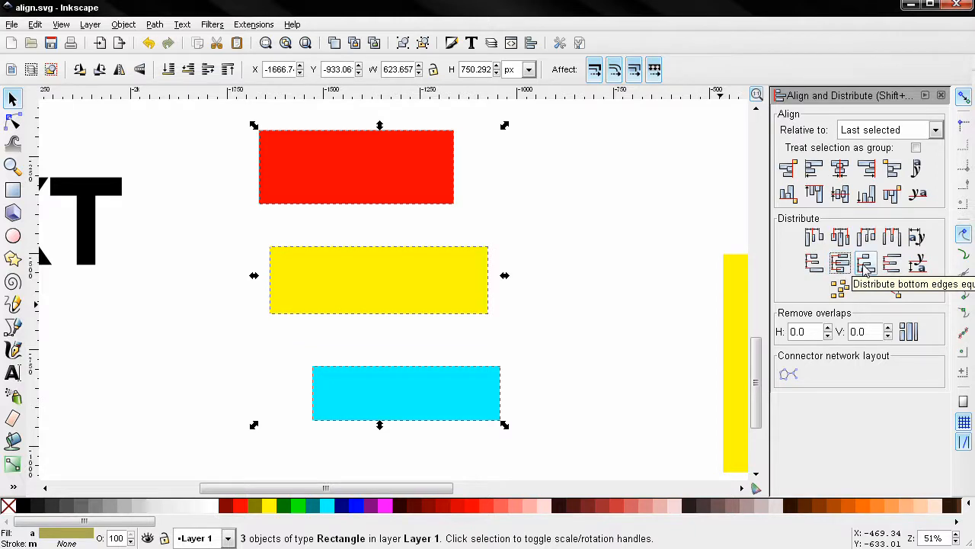
{"action": "left_click", "coordinate": [866, 263]}
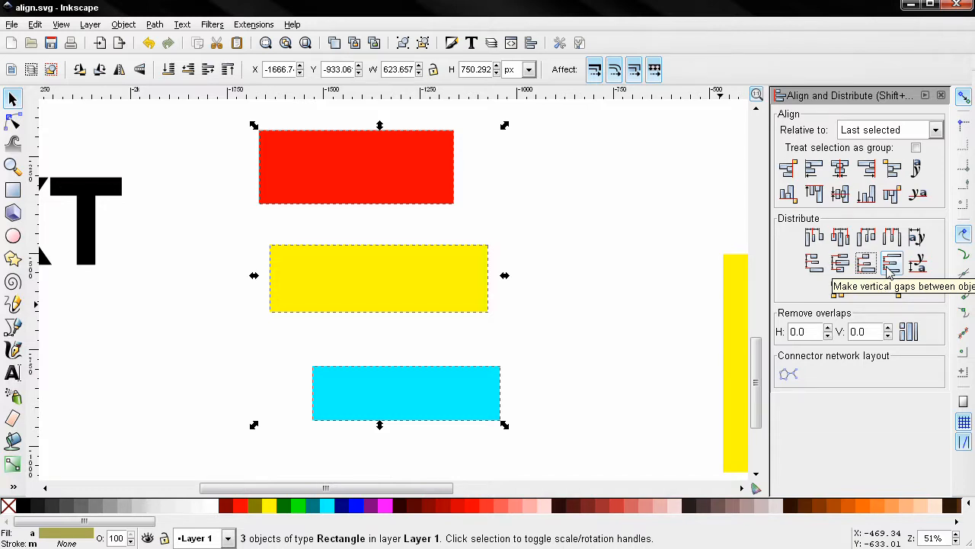
{"action": "left_click", "coordinate": [891, 264]}
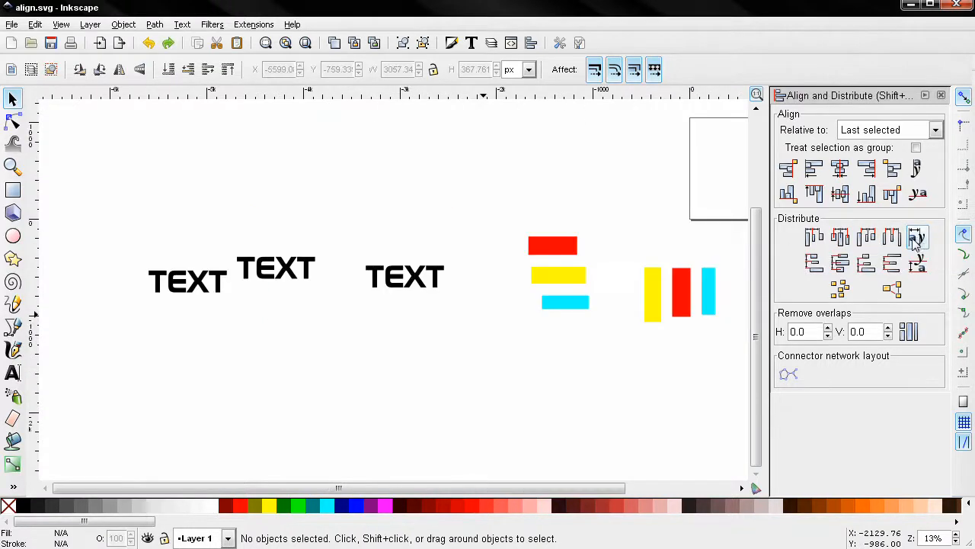
Step: Select the three TEXT objects and distribute their baseline anchors evenly in the horizontal direction
{"action": "scroll", "coordinate": [221, 289], "scroll_direction": "up", "scroll_amount": 4}
{"action": "scroll", "coordinate": [206, 290], "scroll_direction": "down", "scroll_amount": 2}
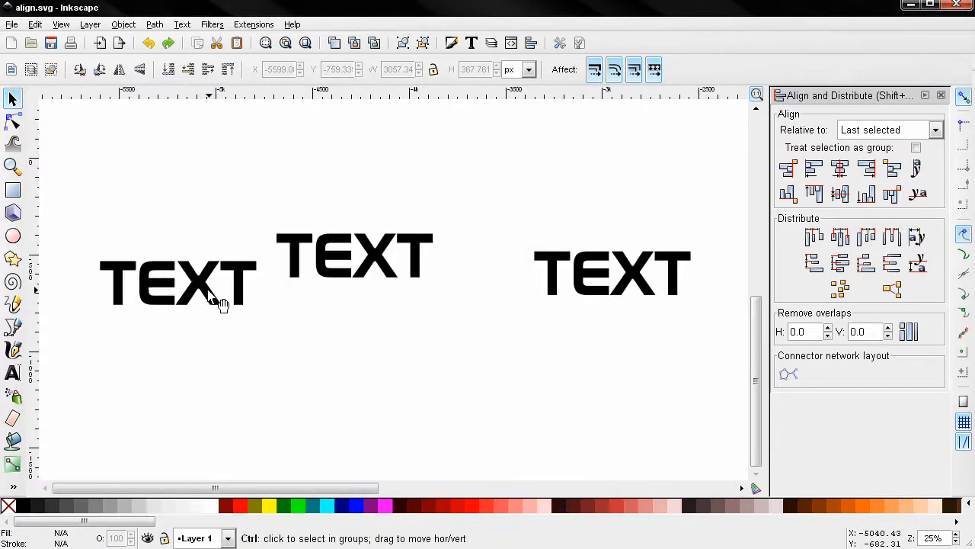
{"action": "left_click_drag", "start_coordinate": [87, 177], "coordinate": [704, 415]}
{"action": "left_click", "coordinate": [918, 238]}
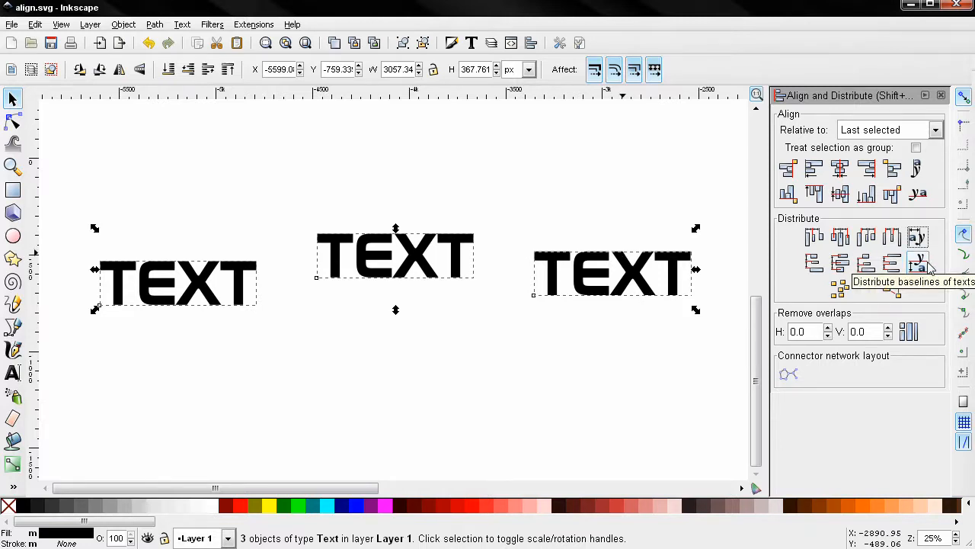
Step: Rearrange the three TEXT objects into a staggered vertical stack
{"action": "scroll", "coordinate": [572, 311], "scroll_direction": "down", "scroll_amount": 2}
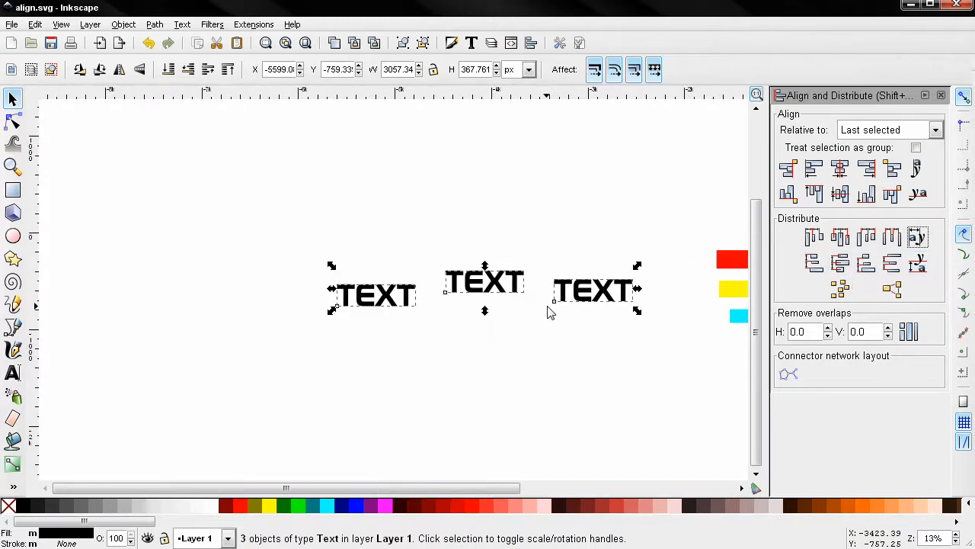
{"action": "left_click", "coordinate": [549, 312]}
{"action": "left_click_drag", "start_coordinate": [505, 294], "coordinate": [368, 364]}
{"action": "left_click_drag", "start_coordinate": [586, 304], "coordinate": [422, 342]}
{"action": "left_click_drag", "start_coordinate": [353, 358], "coordinate": [390, 399]}
Step: Select the three stacked TEXT objects and distribute their baselines evenly in the vertical direction
{"action": "left_click_drag", "start_coordinate": [262, 210], "coordinate": [496, 448]}
{"action": "scroll", "coordinate": [503, 377], "scroll_direction": "up", "scroll_amount": 2}
{"action": "left_click_drag", "start_coordinate": [501, 371], "coordinate": [589, 359]}
{"action": "left_click", "coordinate": [917, 263]}
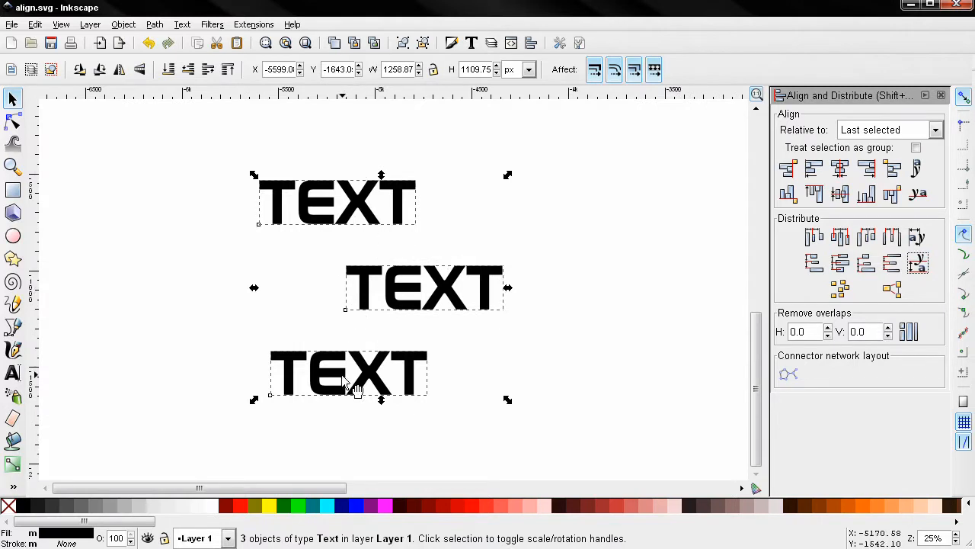
Step: Select all the rectangles and TEXT objects together and randomize their centres in both dimensions several times
{"action": "scroll", "coordinate": [506, 296], "scroll_direction": "down", "scroll_amount": 5}
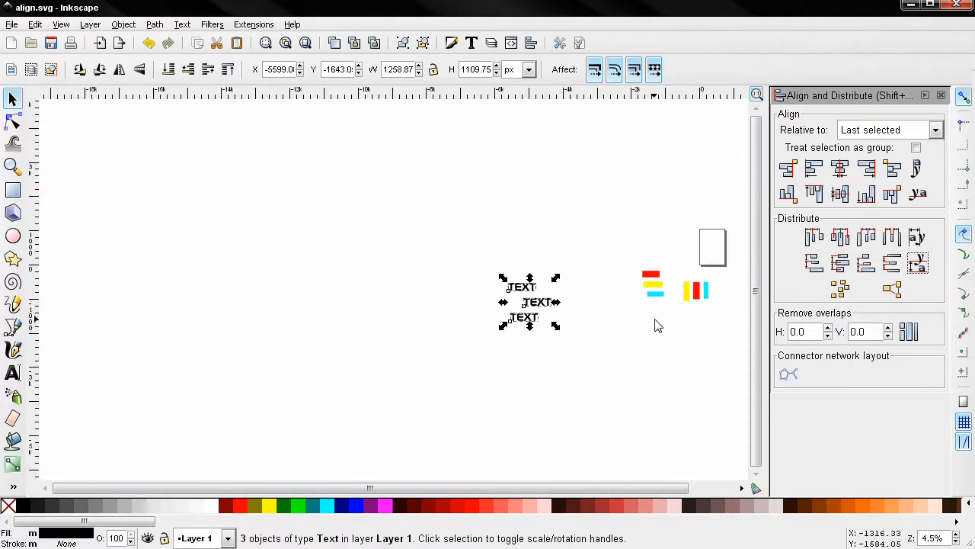
{"action": "left_click_drag", "start_coordinate": [657, 321], "coordinate": [492, 303]}
{"action": "left_click", "coordinate": [244, 211]}
{"action": "left_click_drag", "start_coordinate": [233, 181], "coordinate": [619, 373]}
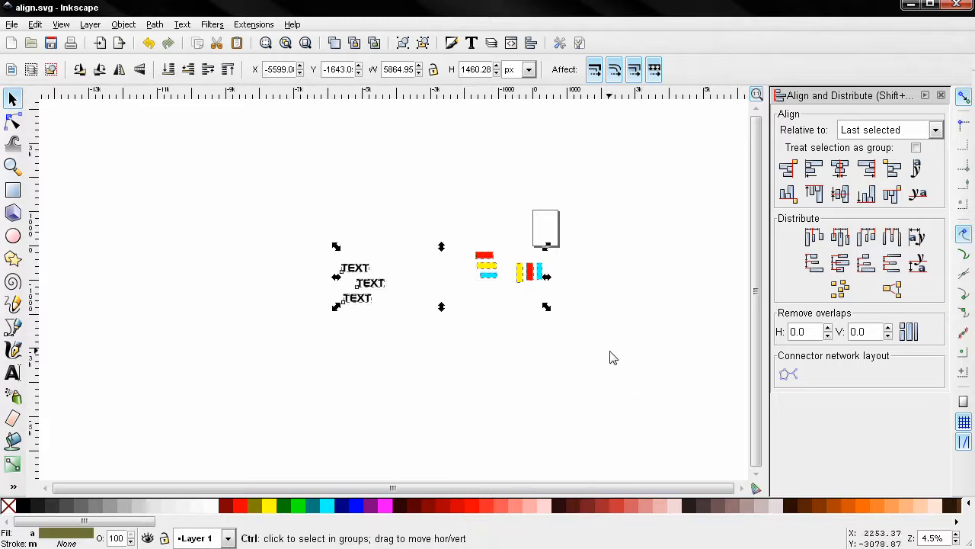
{"action": "scroll", "coordinate": [611, 358], "scroll_direction": "up", "scroll_amount": 2}
{"action": "left_click_drag", "start_coordinate": [489, 310], "coordinate": [619, 387]}
{"action": "scroll", "coordinate": [620, 387], "scroll_direction": "up", "scroll_amount": 1}
{"action": "scroll", "coordinate": [613, 378], "scroll_direction": "down", "scroll_amount": 1}
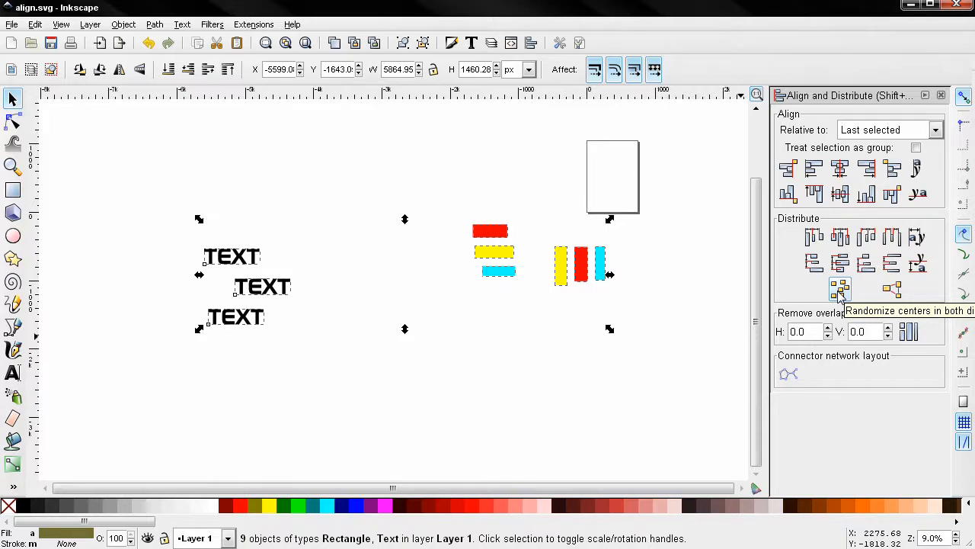
{"action": "left_click", "coordinate": [839, 291]}
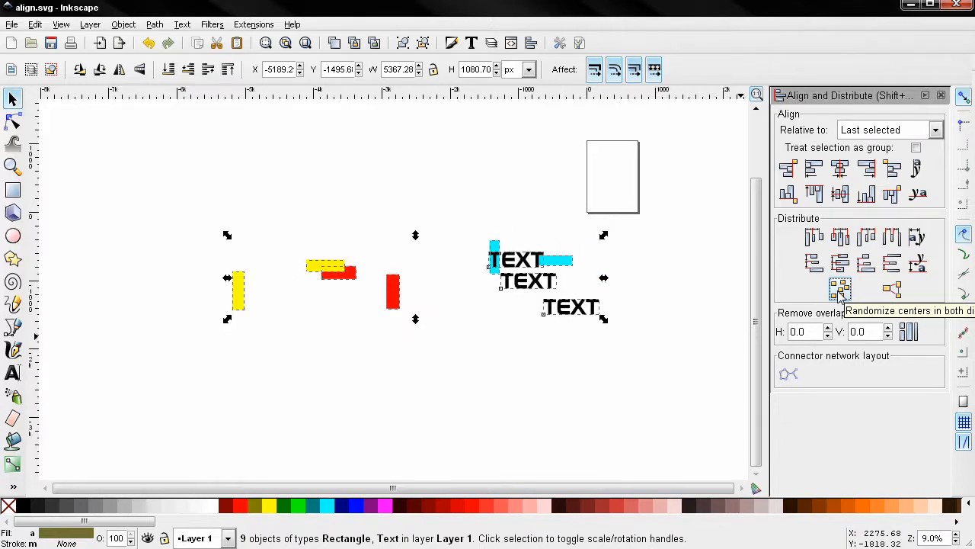
{"action": "left_click", "coordinate": [839, 290]}
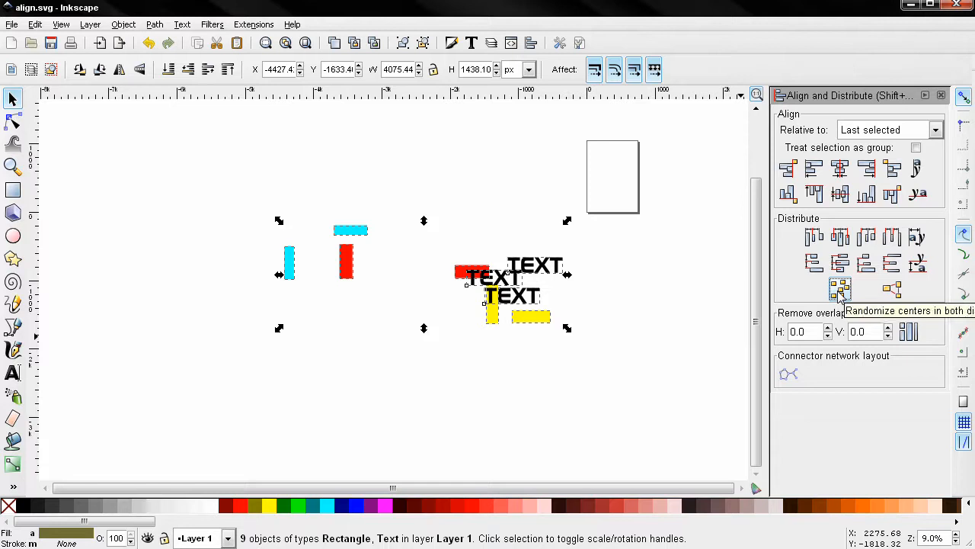
{"action": "left_click", "coordinate": [838, 290]}
{"action": "left_click", "coordinate": [839, 291]}
{"action": "left_click", "coordinate": [839, 291]}
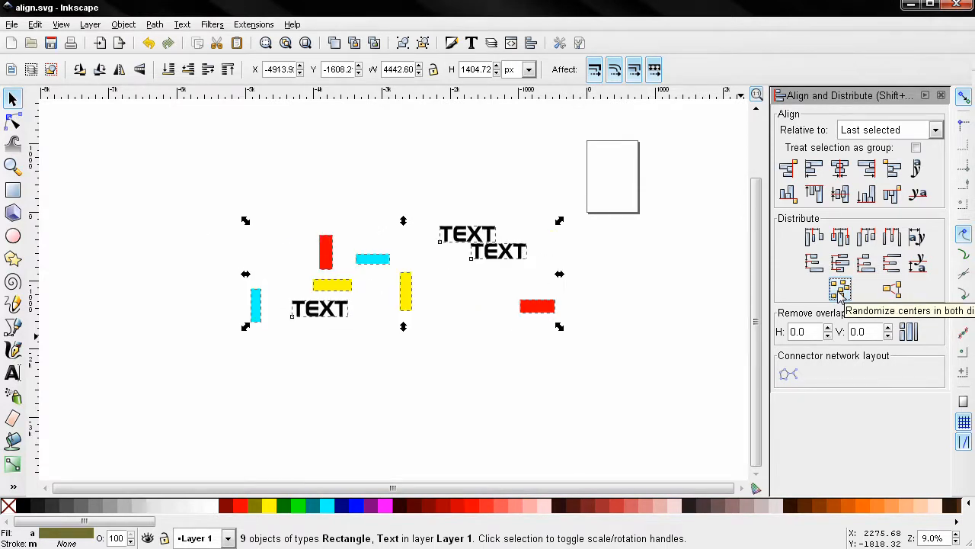
{"action": "left_click", "coordinate": [838, 291]}
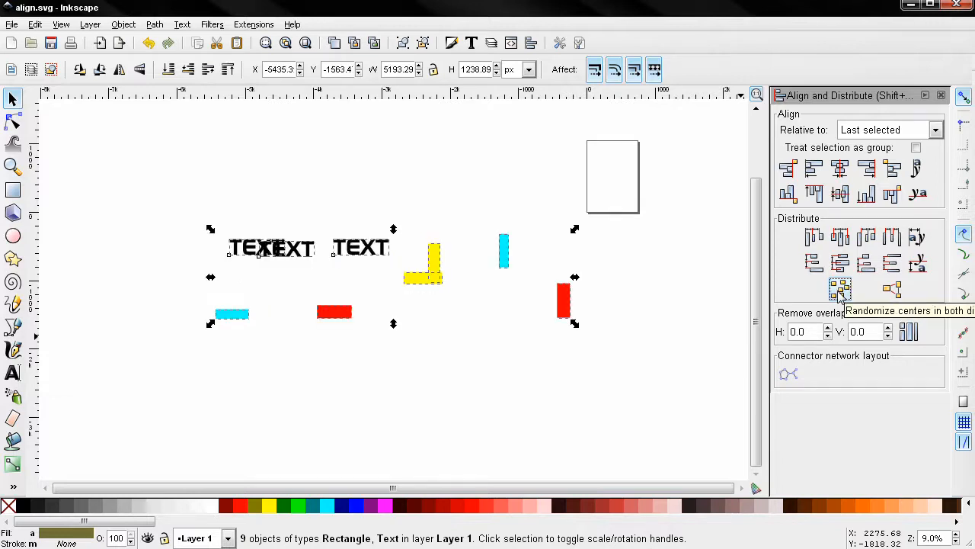
Step: Move the horizontal yellow, vertical cyan and vertical red rectangles into a loose, separate cluster and unclump them to even out their spacing
{"action": "scroll", "coordinate": [494, 327], "scroll_direction": "up", "scroll_amount": 1}
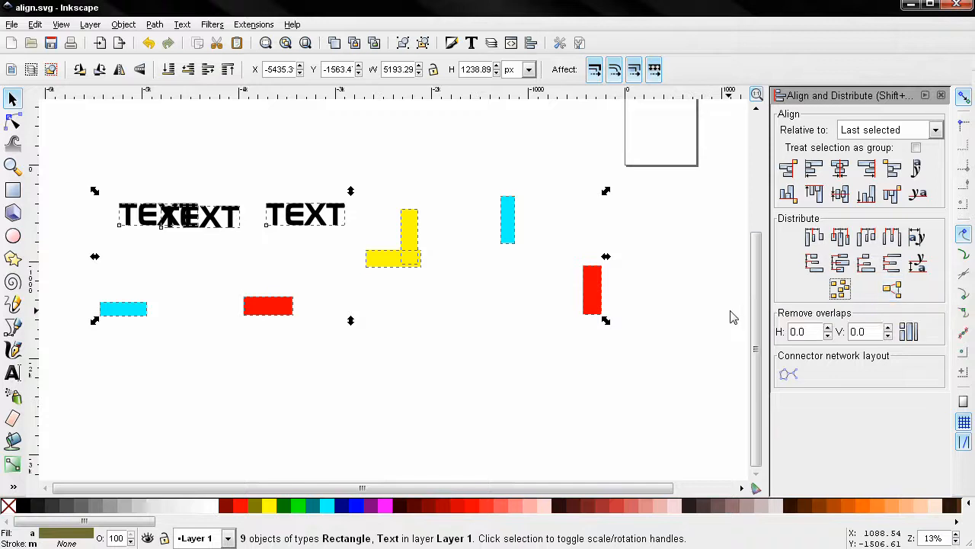
{"action": "left_click", "coordinate": [709, 297]}
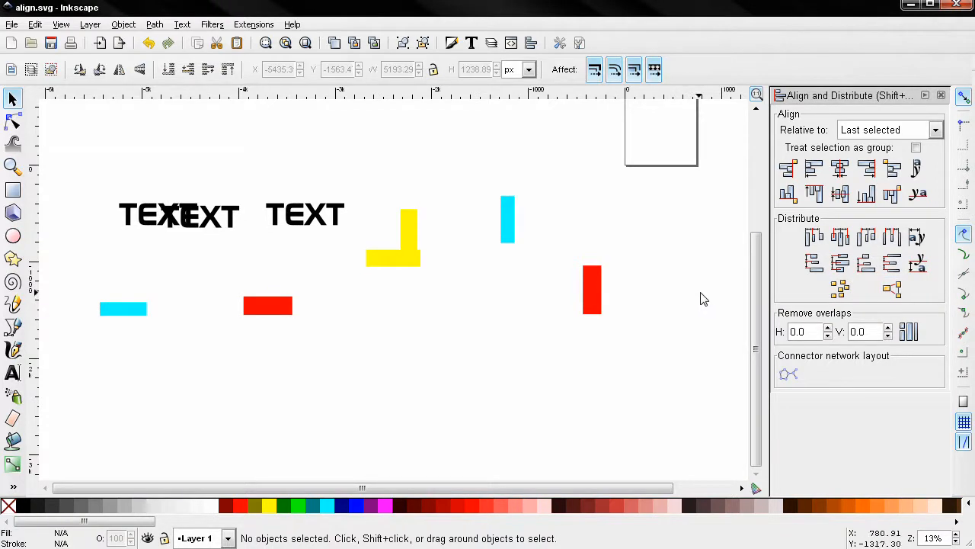
{"action": "left_click_drag", "start_coordinate": [394, 264], "coordinate": [495, 283]}
{"action": "left_click_drag", "start_coordinate": [509, 237], "coordinate": [562, 232]}
{"action": "left_click_drag", "start_coordinate": [597, 301], "coordinate": [592, 307]}
{"action": "left_click_drag", "start_coordinate": [499, 276], "coordinate": [499, 266]}
{"action": "left_click_drag", "start_coordinate": [450, 162], "coordinate": [646, 382]}
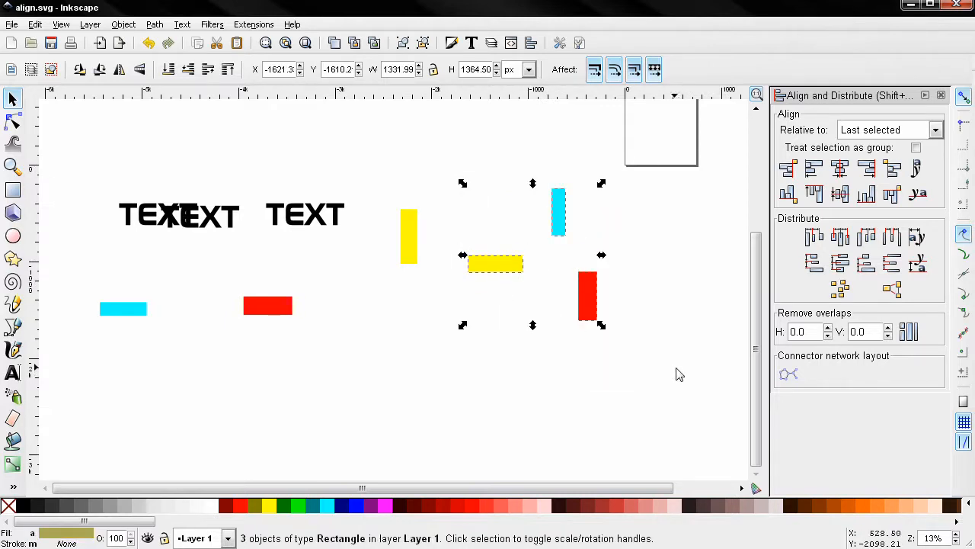
{"action": "left_click", "coordinate": [891, 289]}
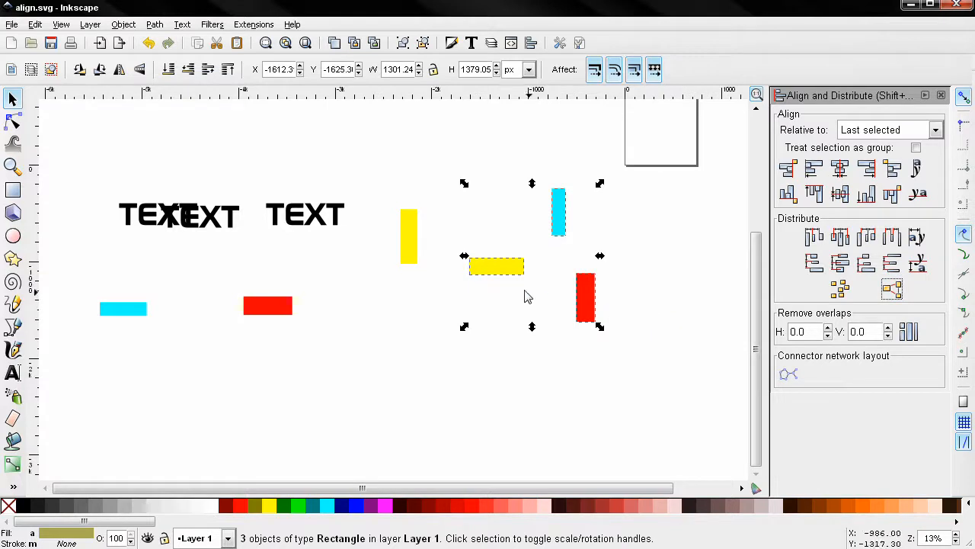